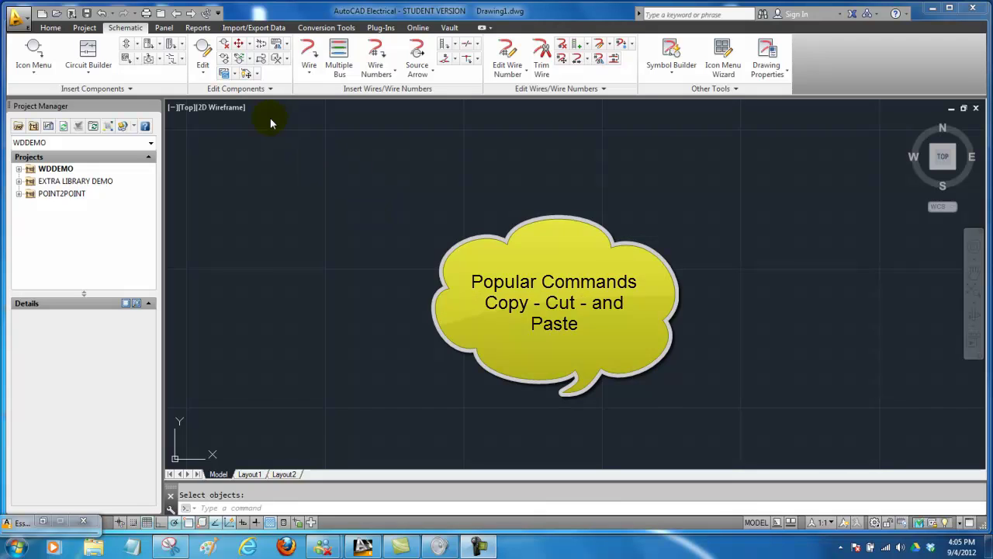
Draw one horizontal line from a start point to an end point on the right of the Drawing1 canvas
left_click(49, 28)
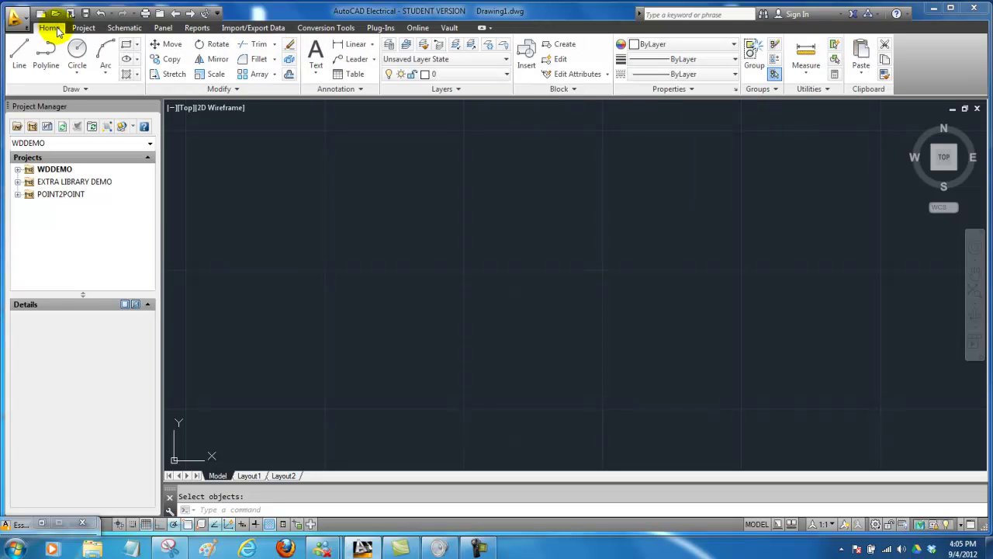
left_click(21, 53)
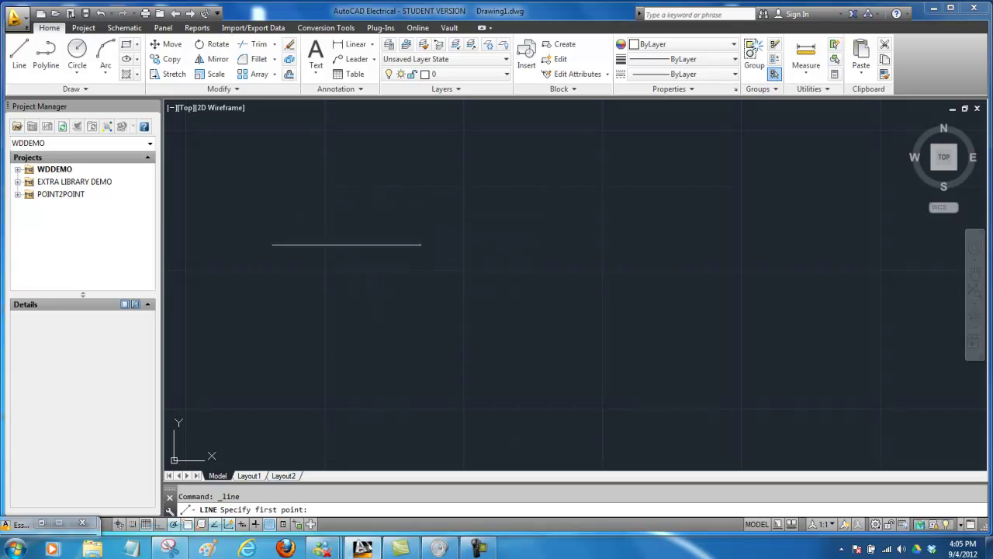
left_click(324, 269)
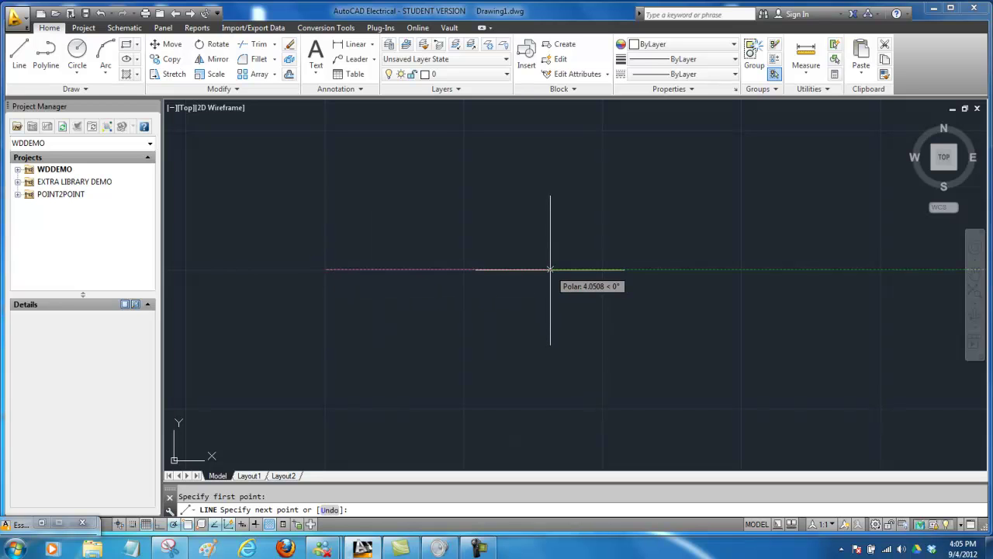
left_click(550, 270)
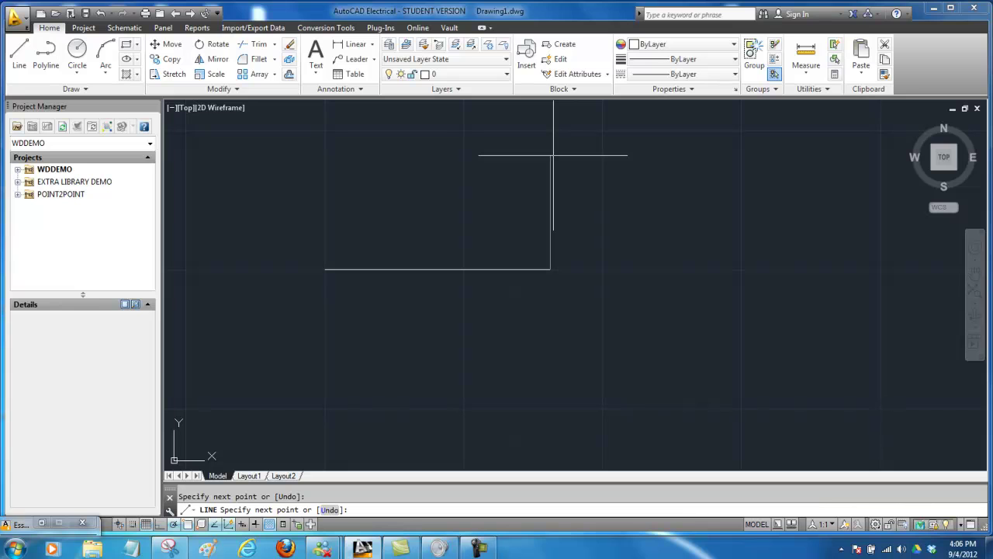
key("Escape")
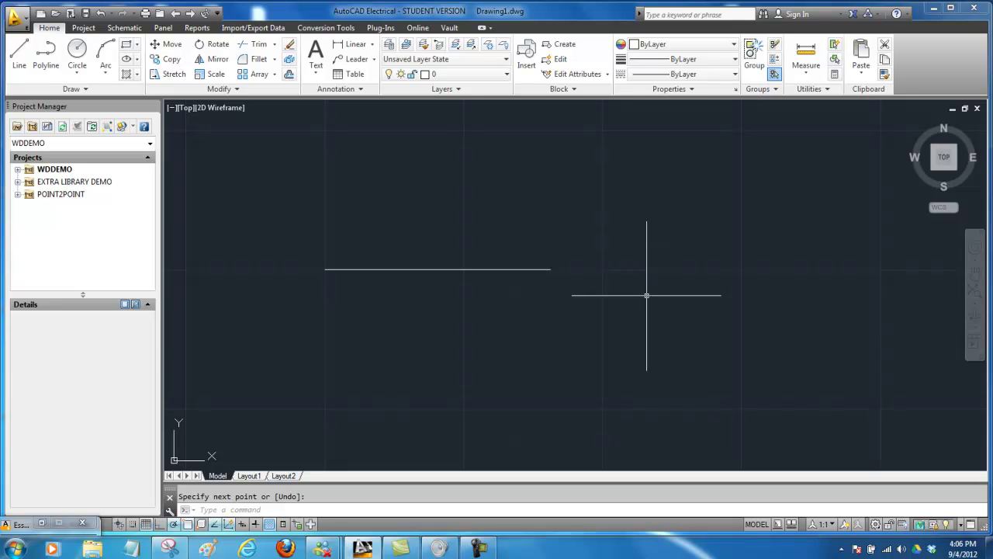
Use the MOVE command to relocate the horizontal line lower and to the right
left_click(264, 511)
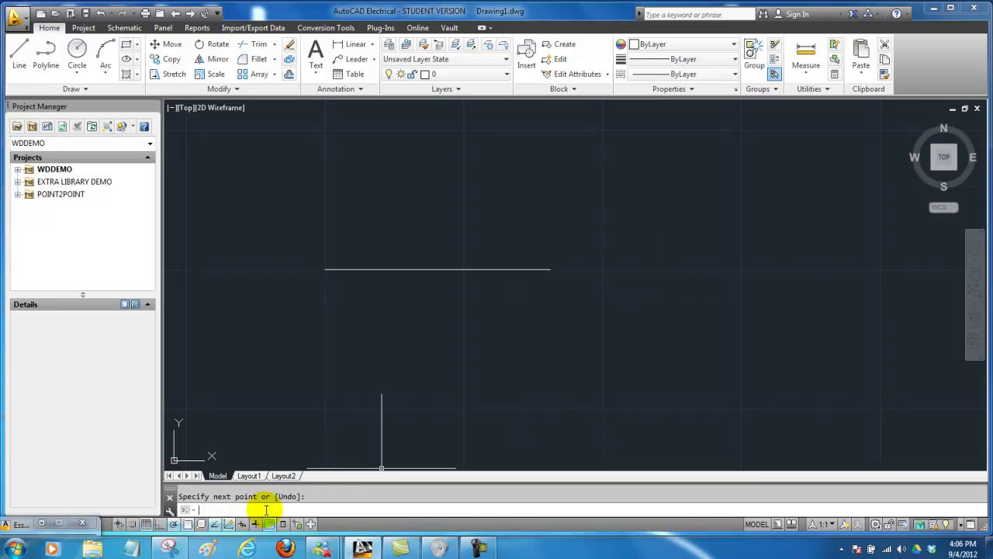
type("mov")
key("Return")
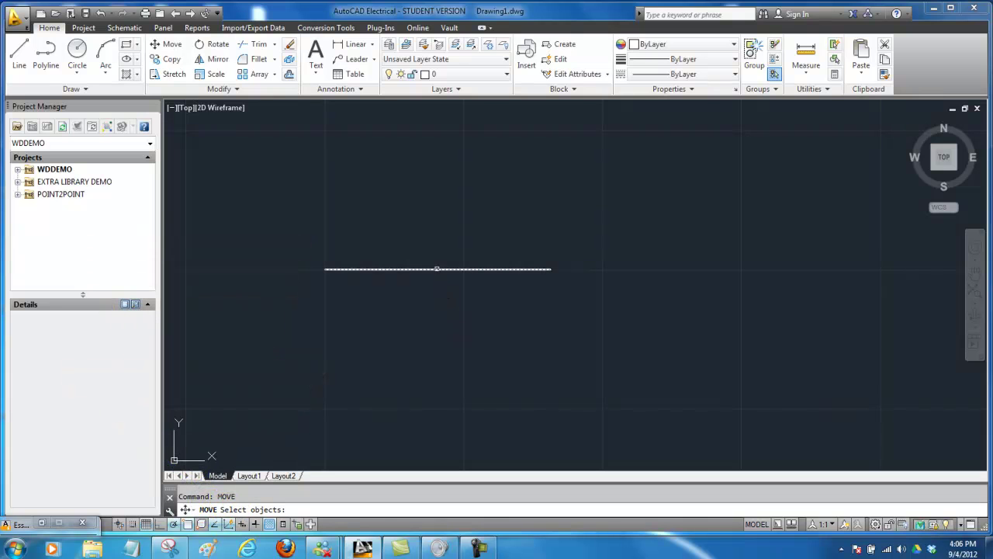
left_click(437, 269)
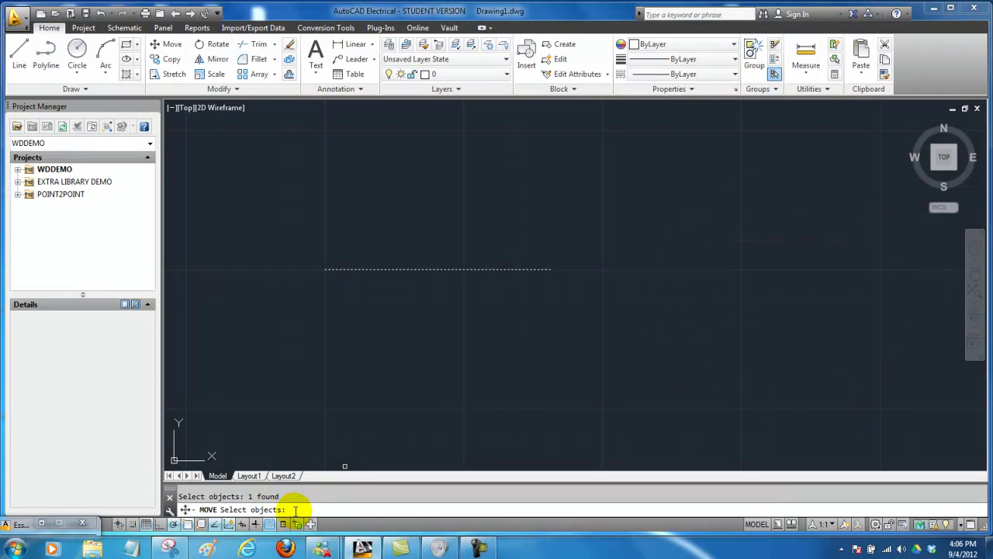
key("Return")
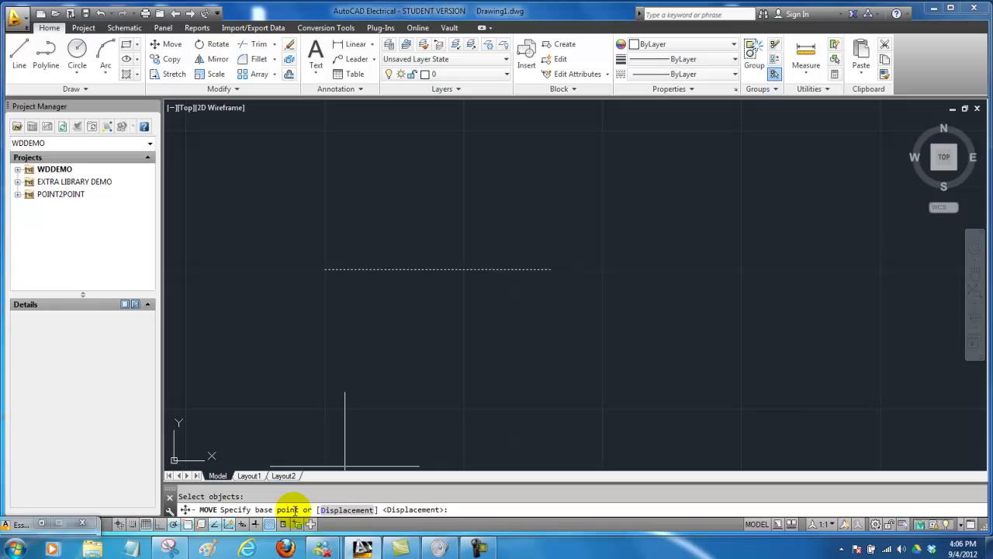
left_click(438, 270)
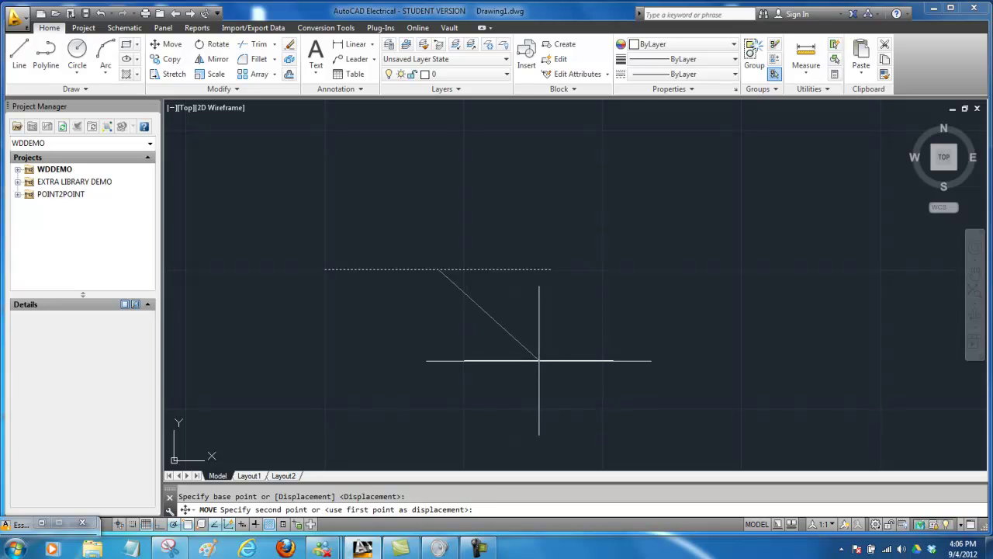
left_click(539, 360)
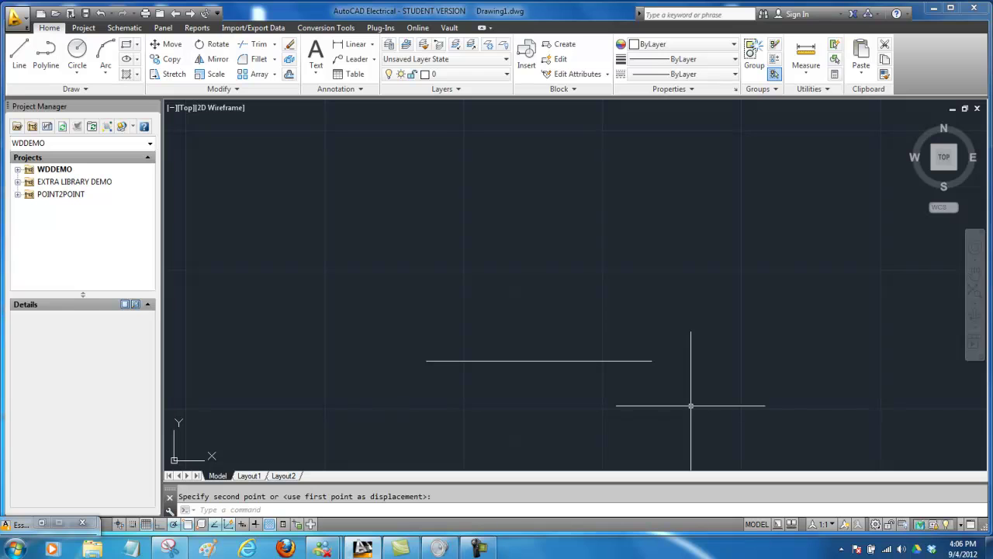
Start COPY and select the horizontal line as the object to copy
left_click(245, 509)
left_click(245, 509)
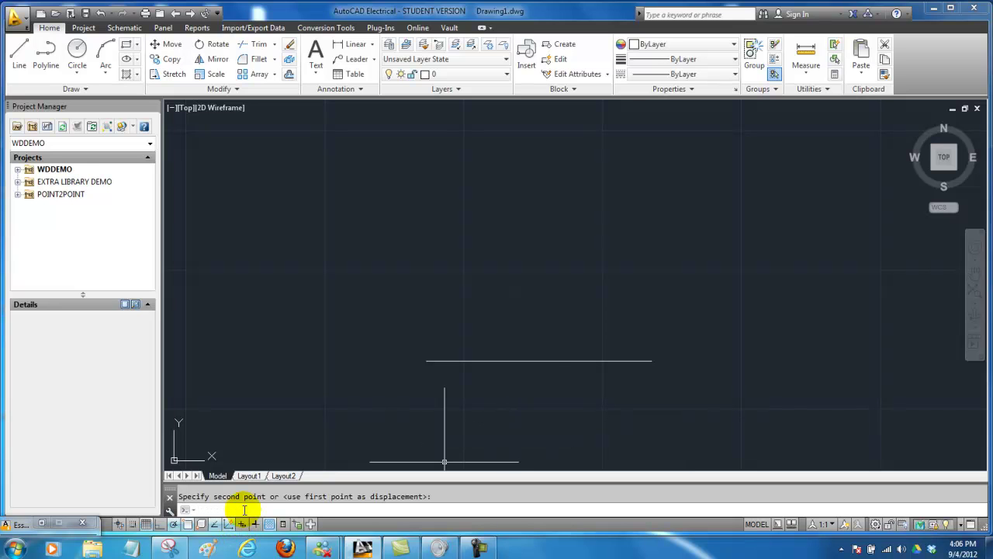
type("COPY")
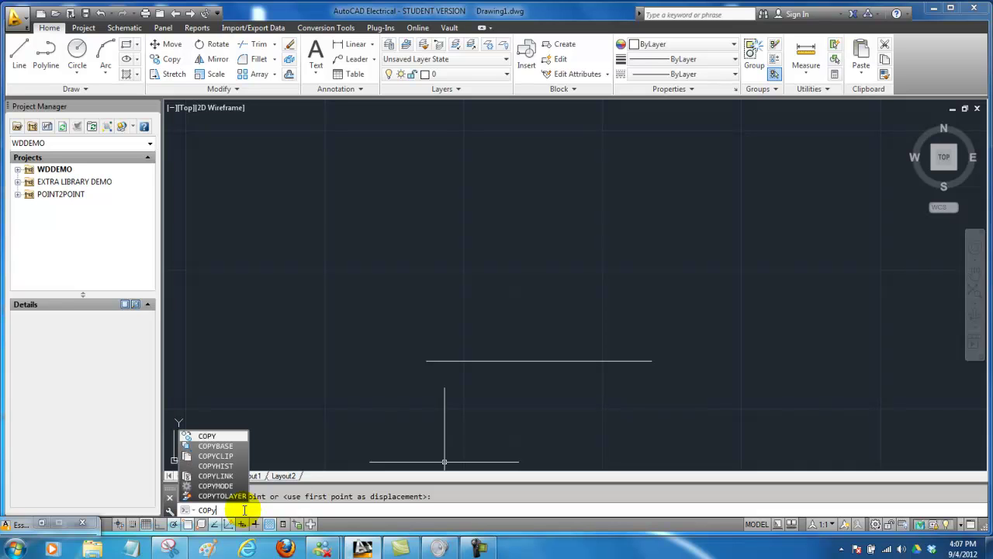
key("Return")
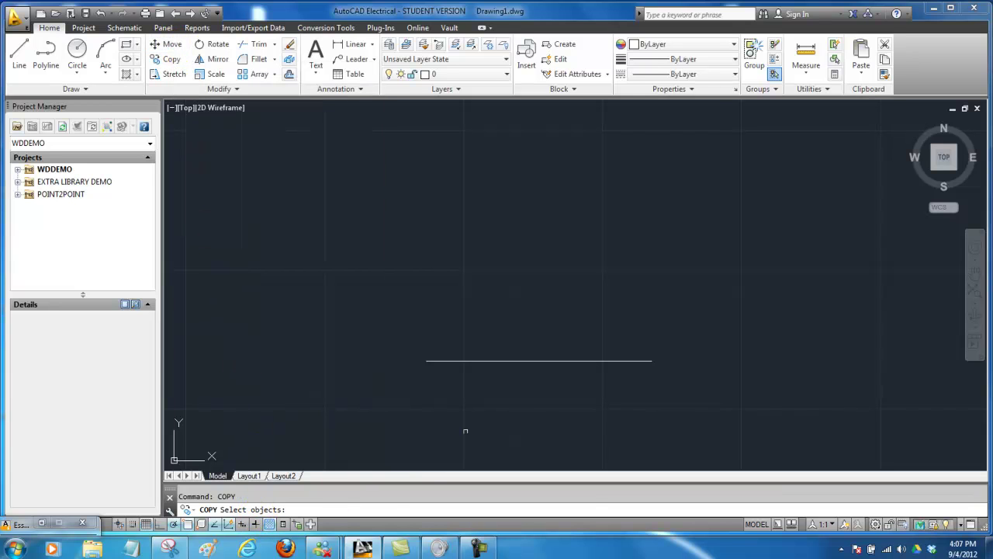
left_click(531, 361)
left_click(531, 361)
key("Return")
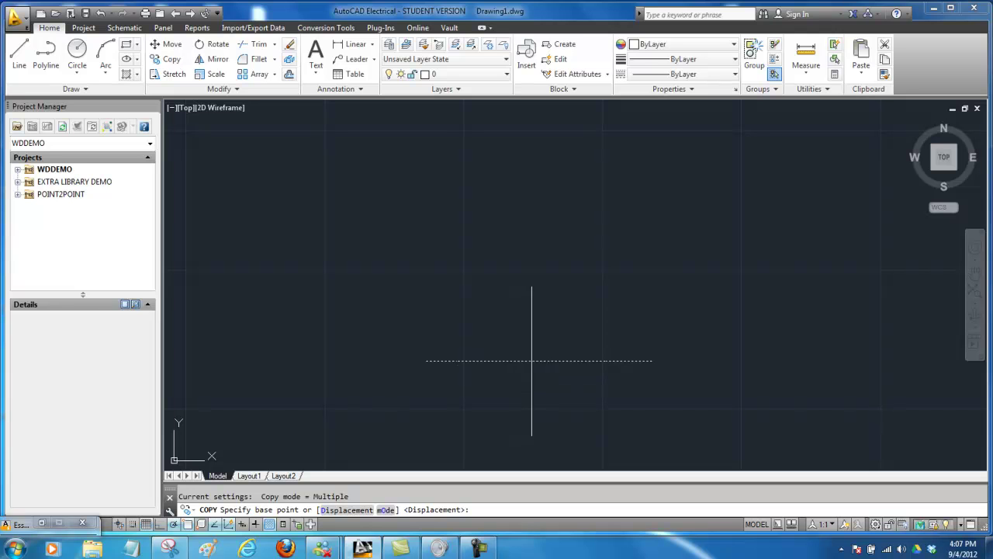
Place four copies stacked evenly above the original line, giving five parallel lines
left_click(532, 360)
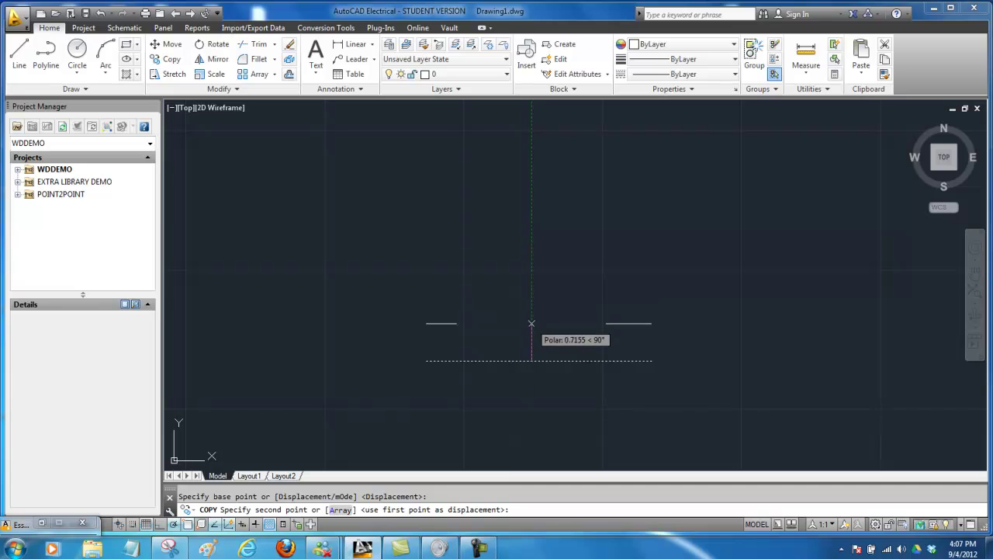
left_click(532, 325)
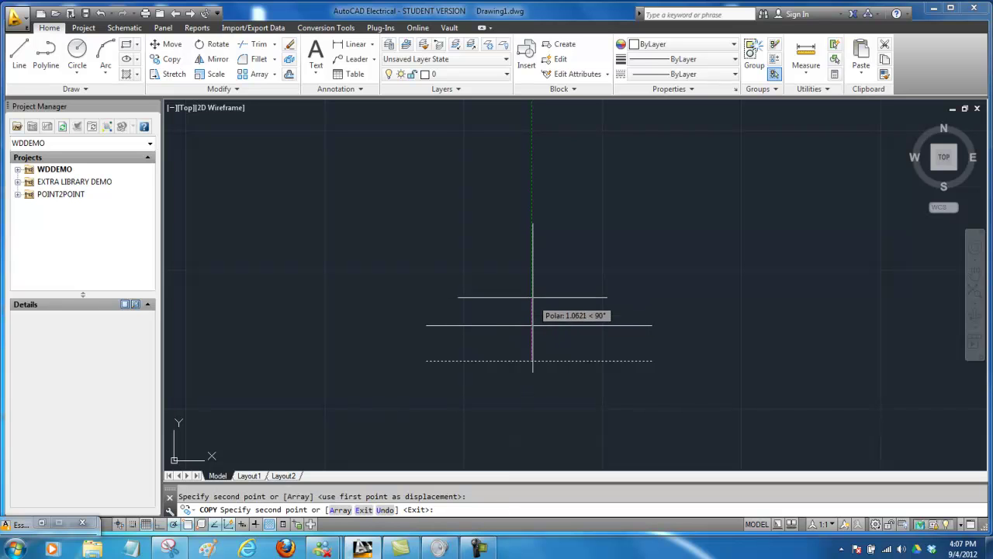
left_click(532, 295)
left_click(533, 260)
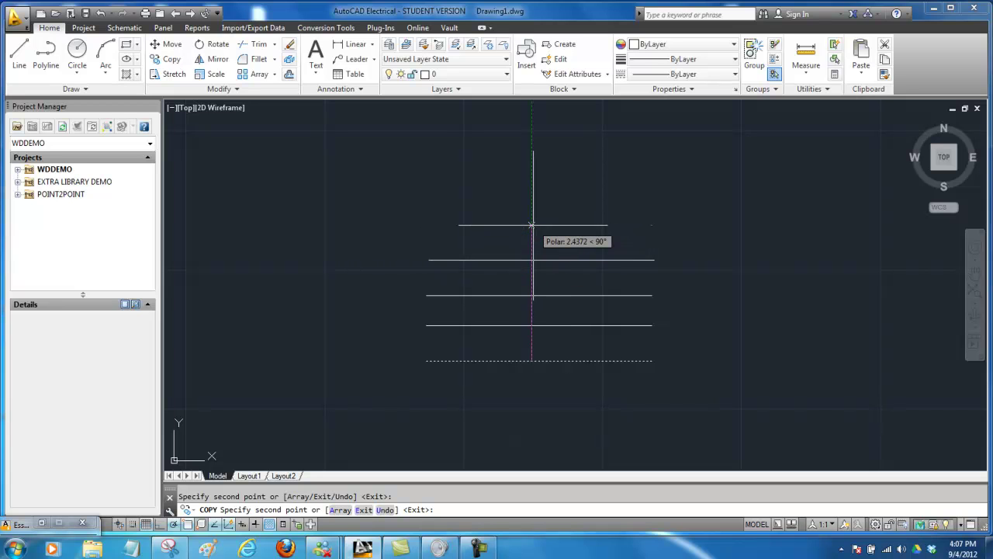
left_click(533, 225)
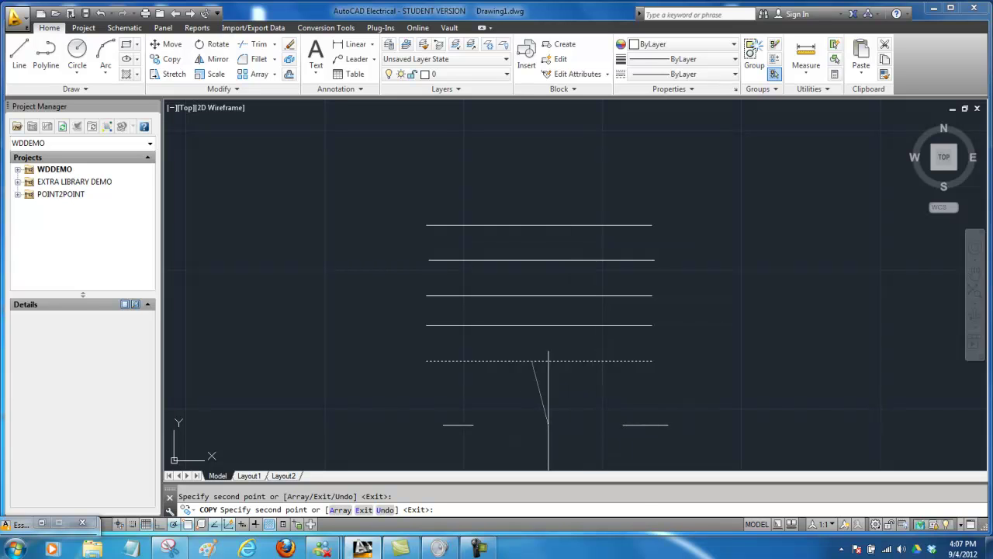
key("Return")
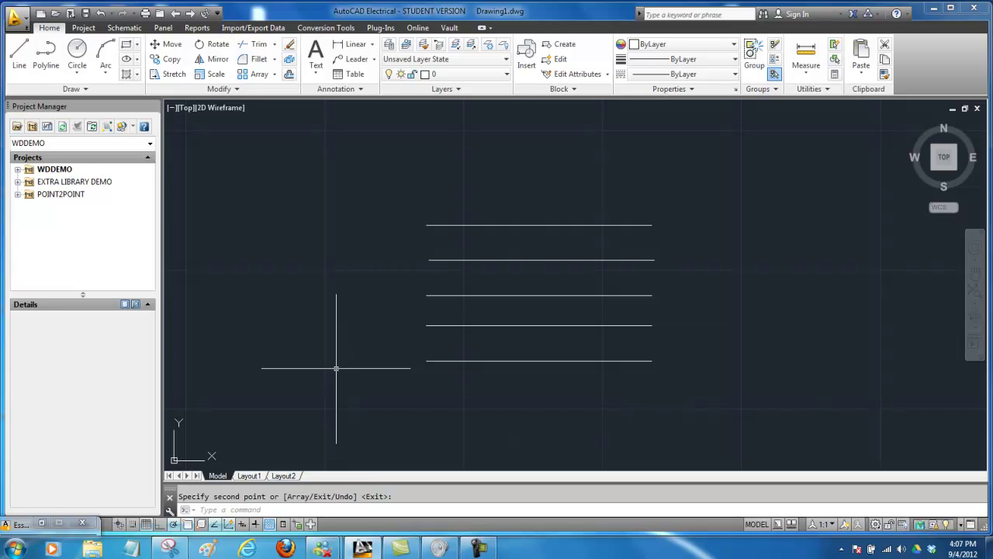
Erase the topmost line by selecting it with a window
type("Er")
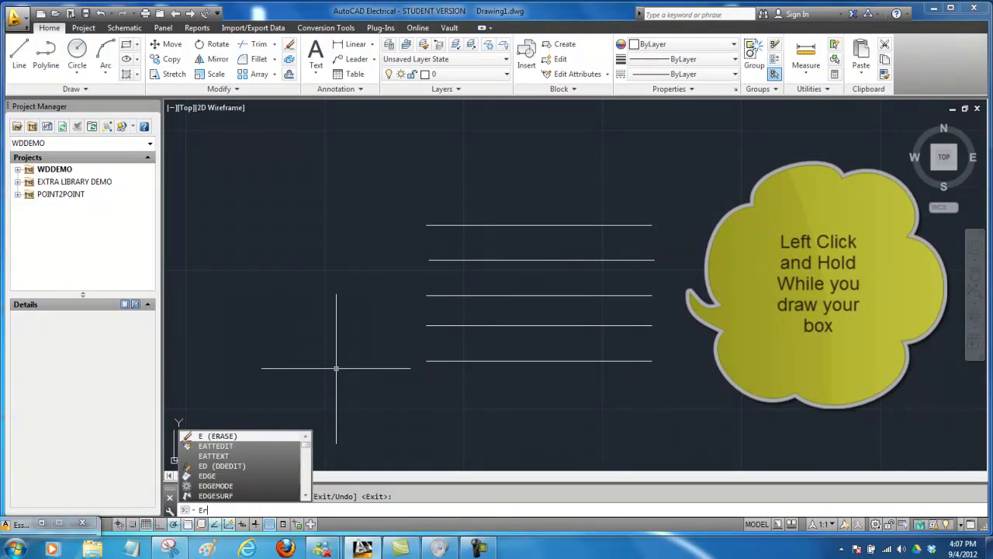
left_click(227, 476)
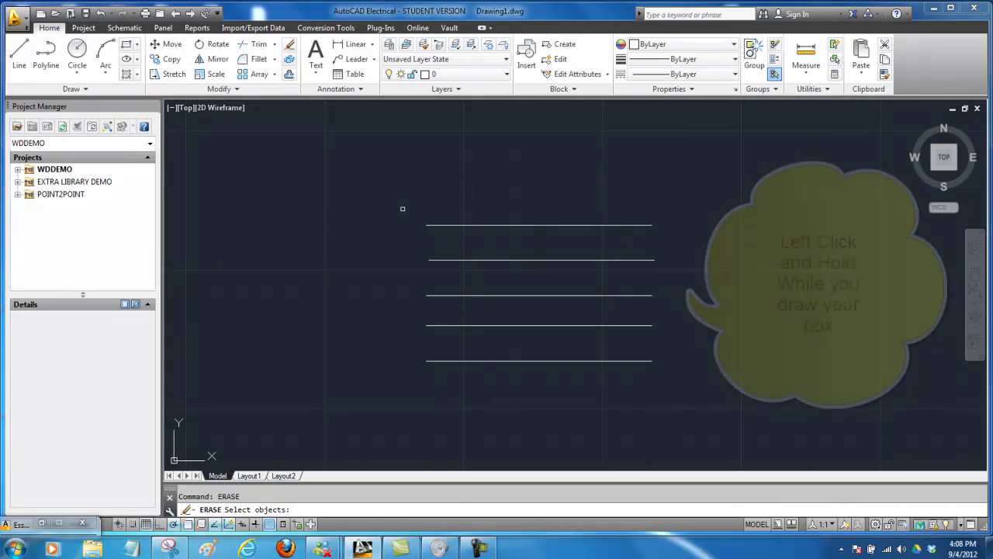
left_click(404, 206)
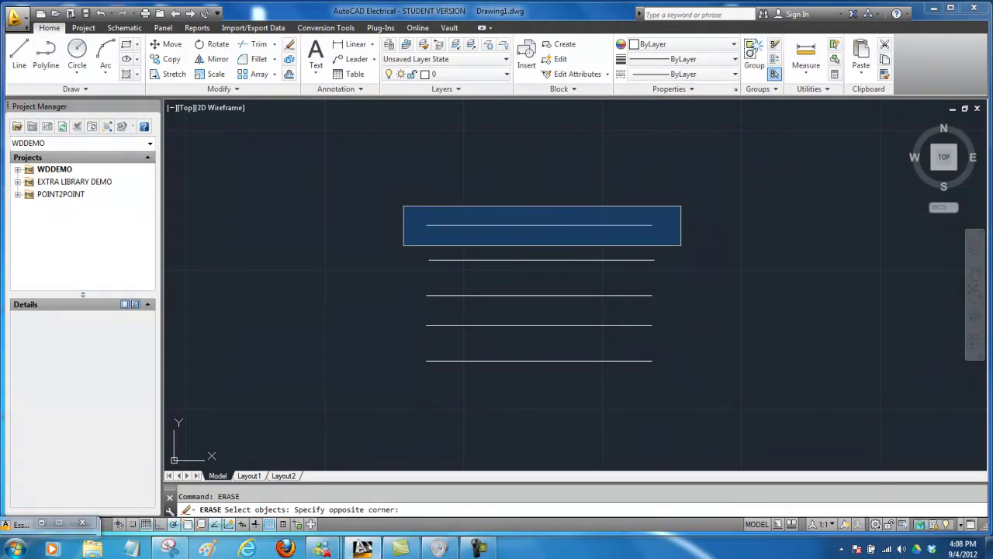
left_click(681, 245)
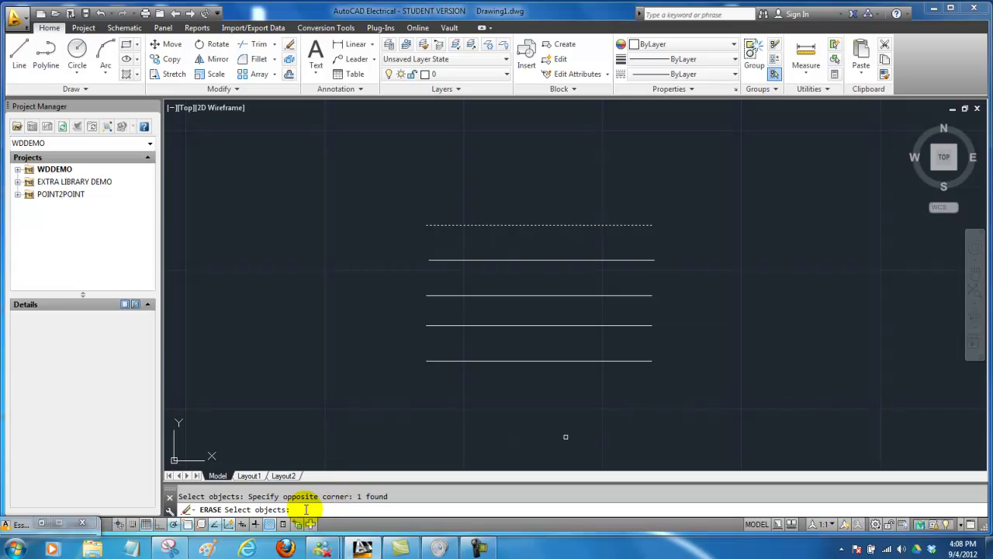
key("Return")
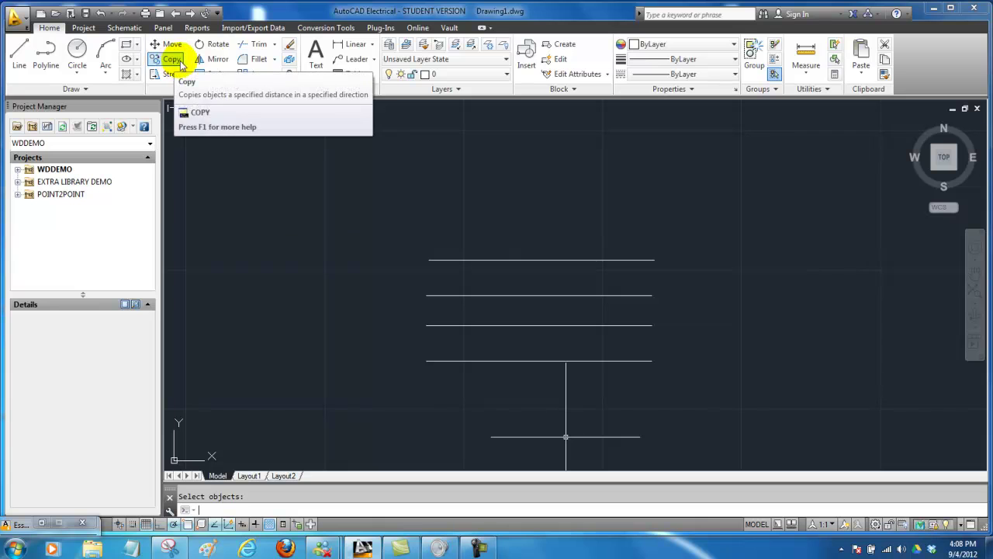
Erase the new top line with a crossing window over its right end
left_click(289, 47)
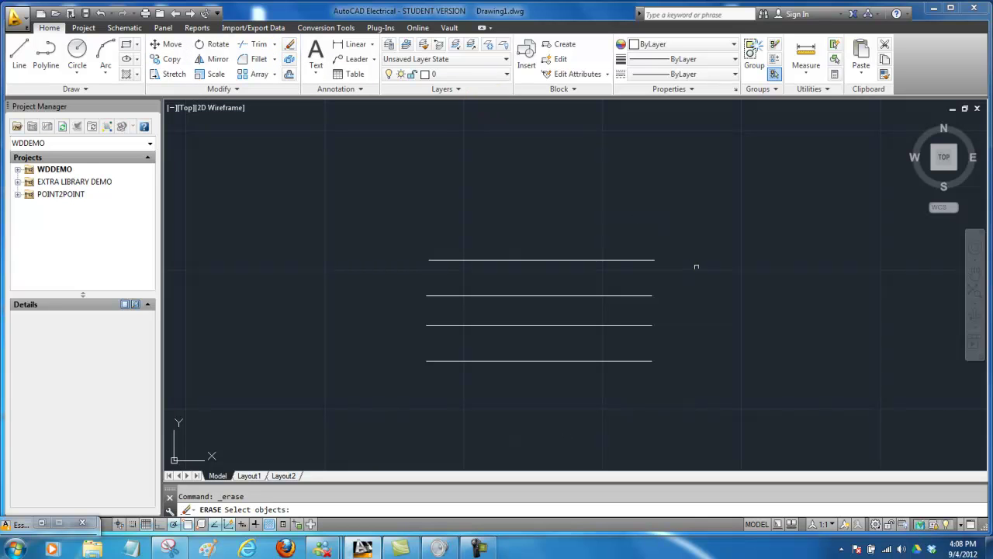
left_click(684, 244)
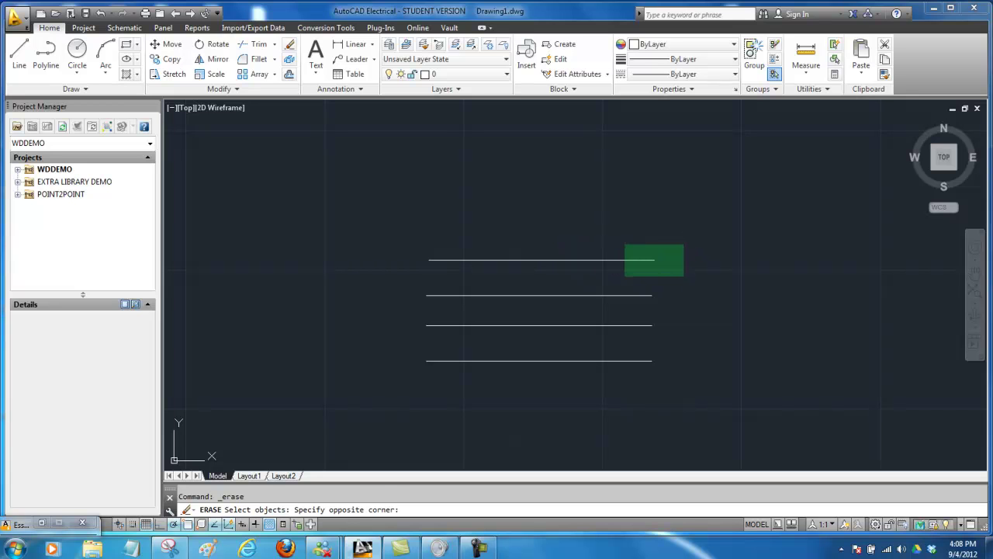
left_click(640, 274)
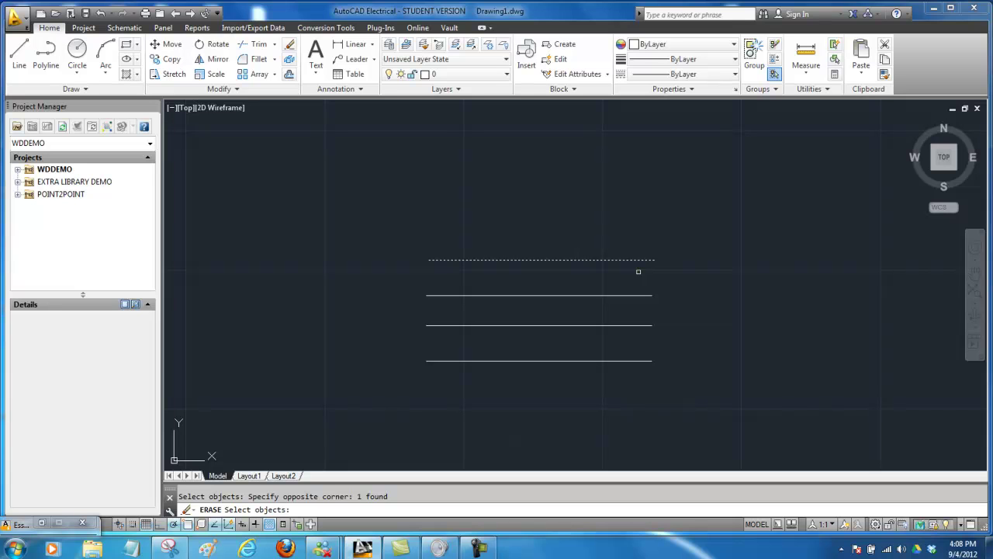
key("Return")
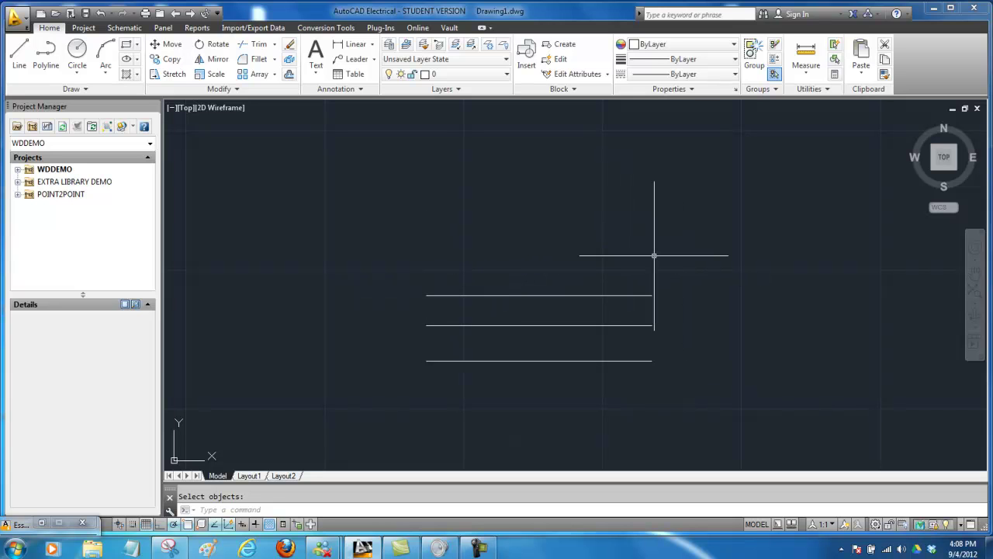
Erase the top two remaining lines with one crossing window
type("ERASE")
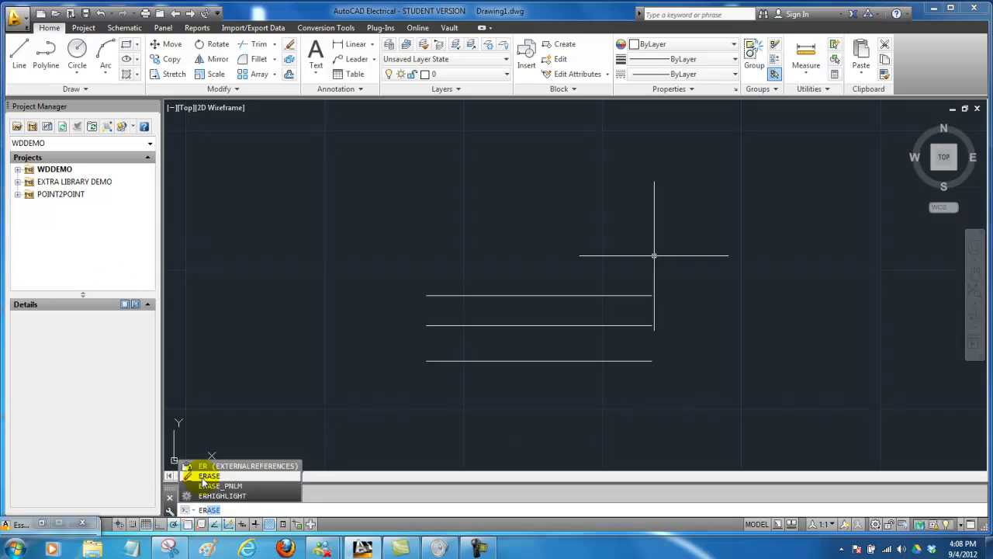
left_click(209, 476)
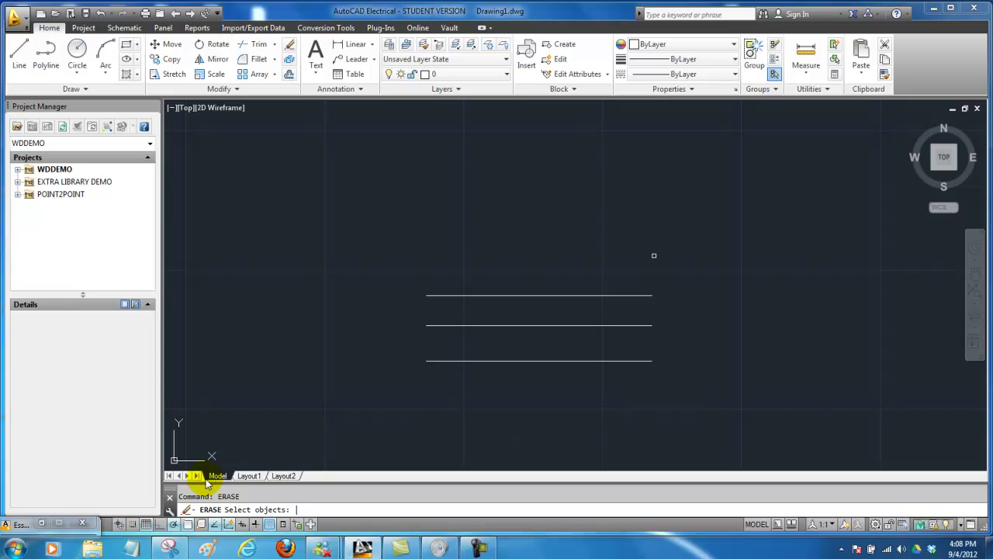
left_click(672, 278)
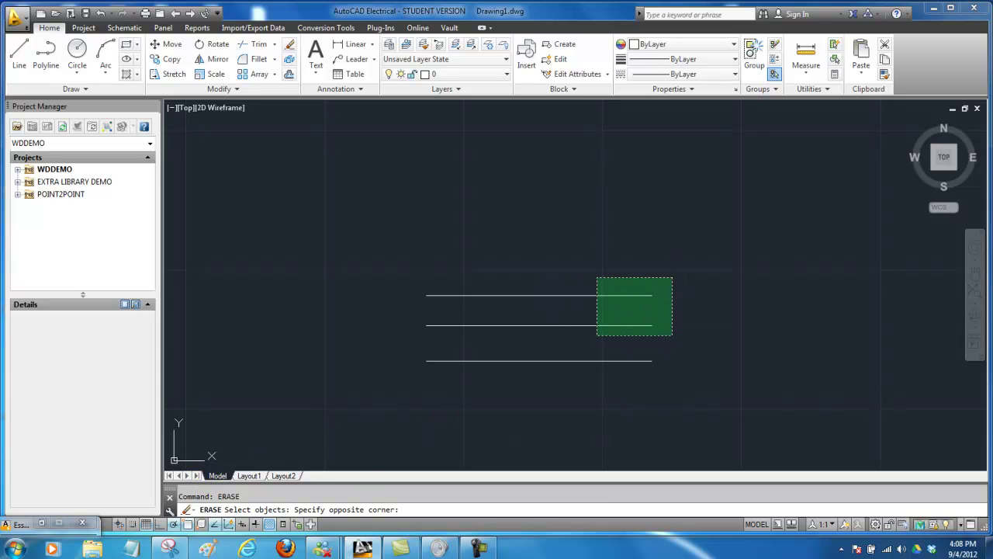
left_click(597, 336)
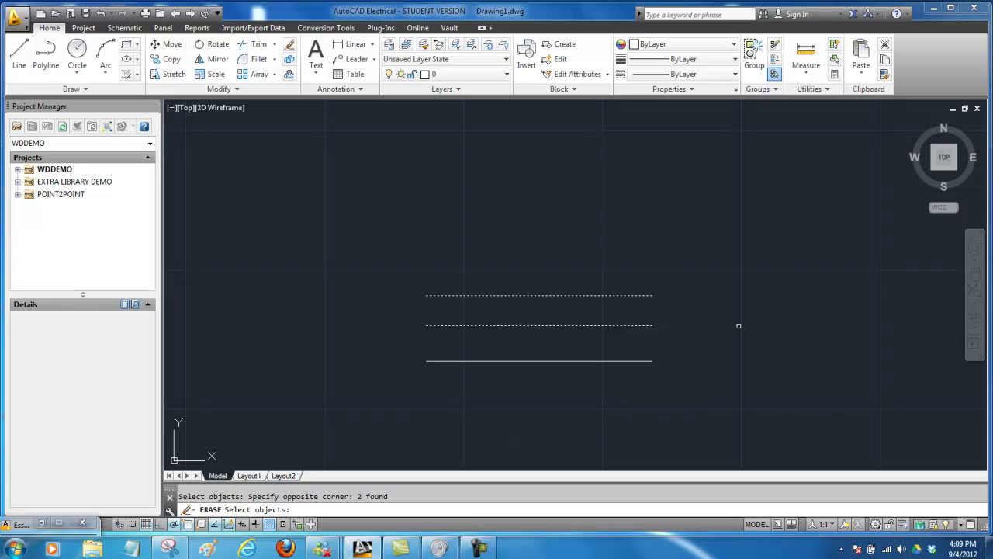
key("Return")
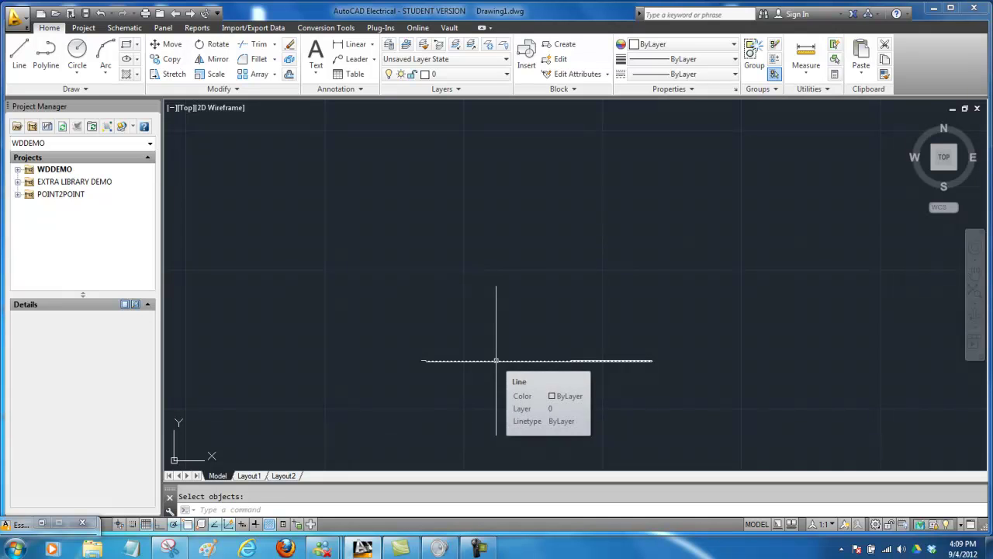
Erase the last remaining line using a window selection
type("E")
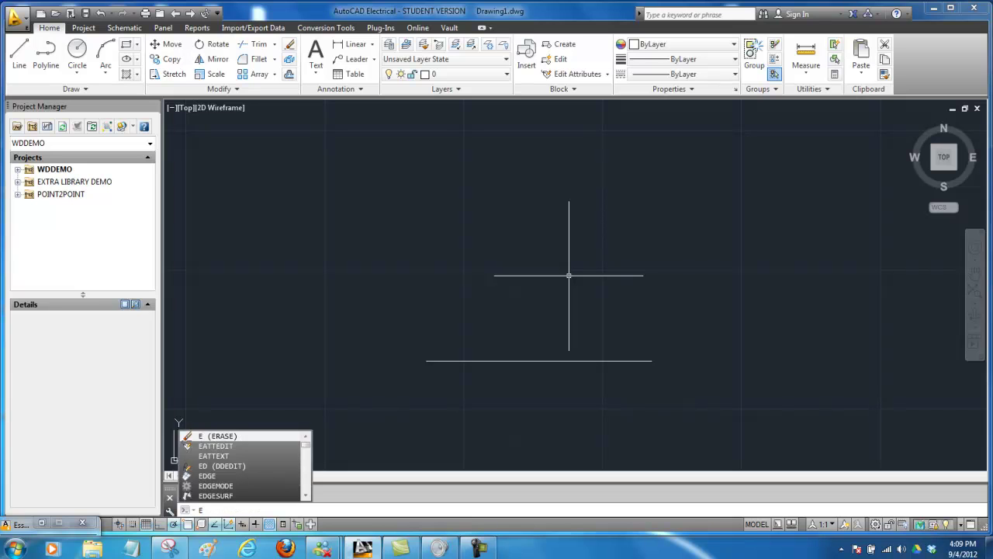
key("Return")
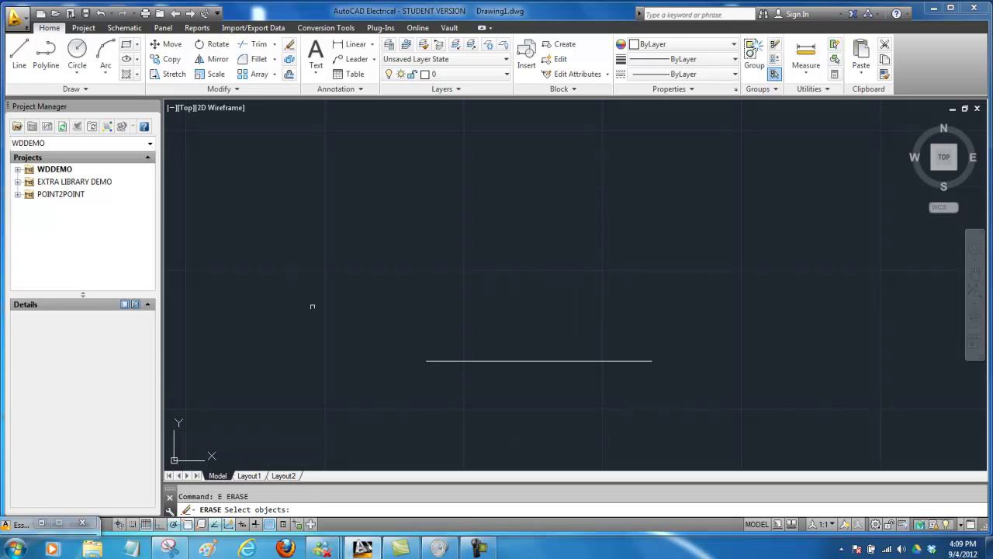
left_click(408, 335)
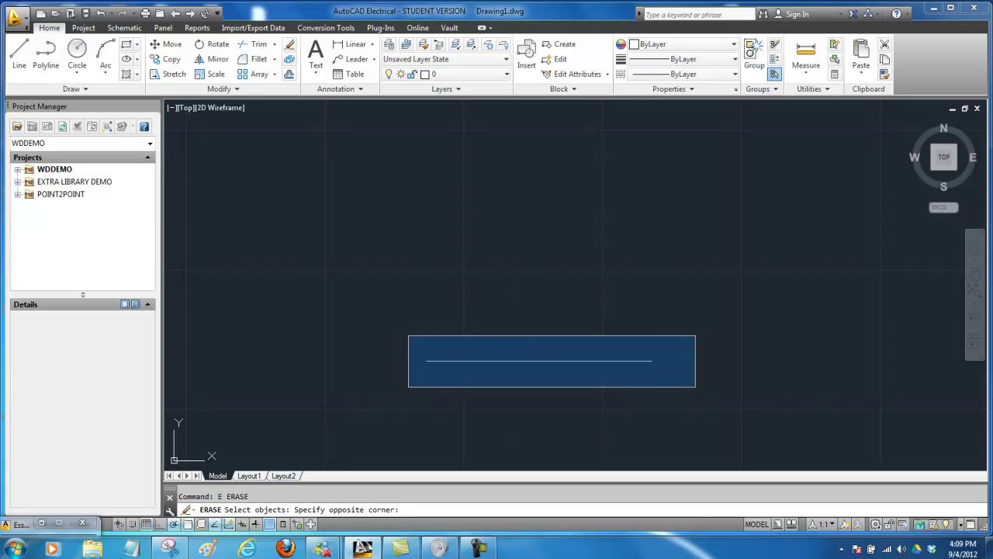
left_click(696, 387)
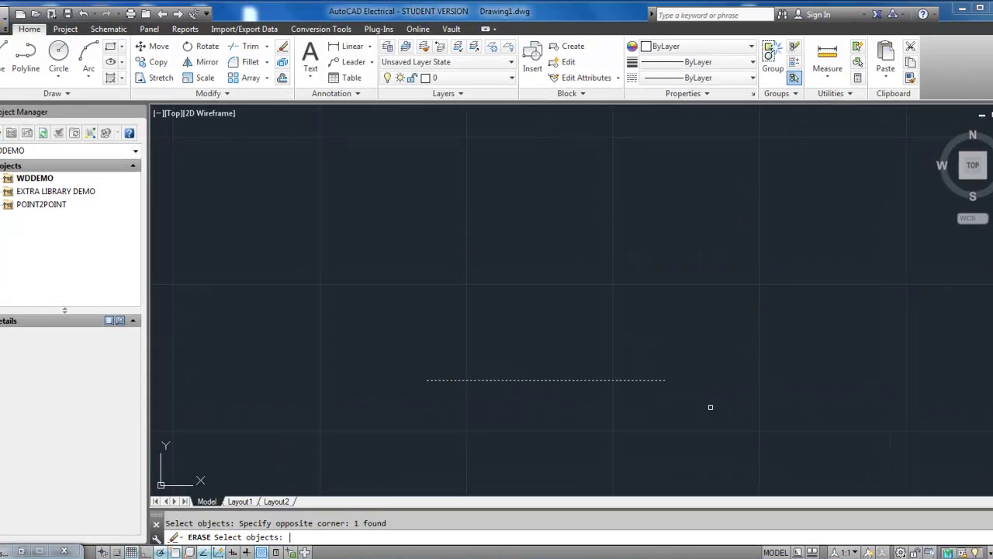
key("Return")
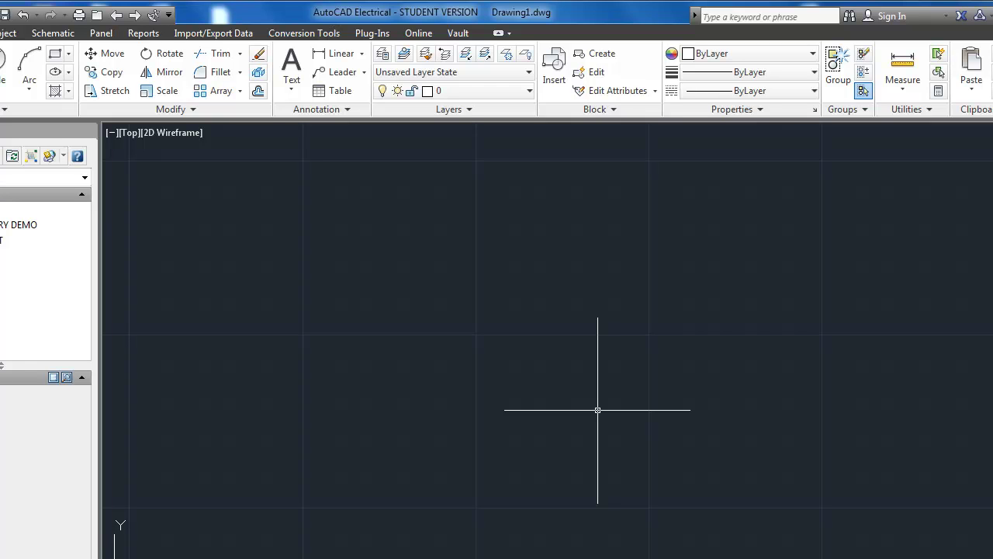
Undo the last three erasures with Ctrl+Z, then Redo to restore all five lines
key("ctrl+z")
key("ctrl+z")
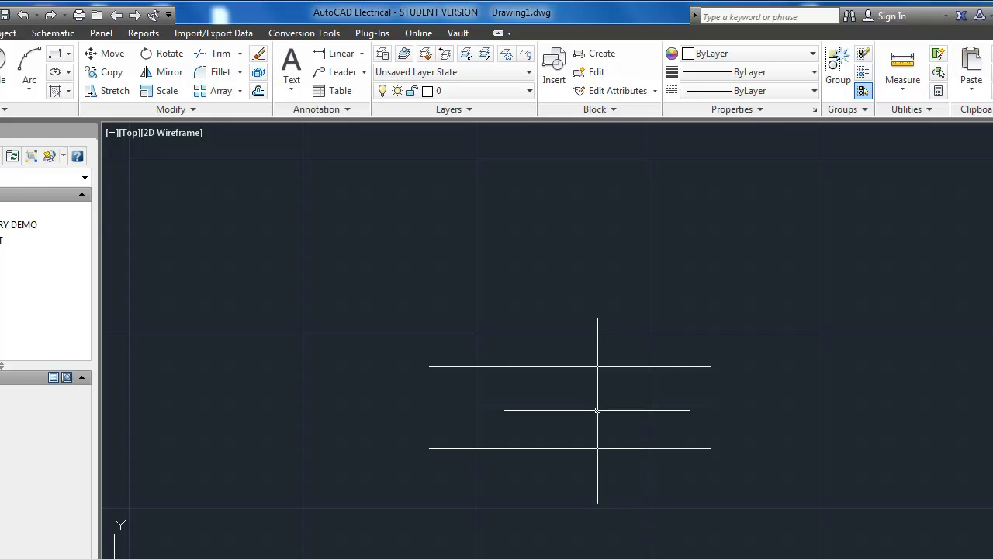
key("ctrl+z")
key("ctrl+z")
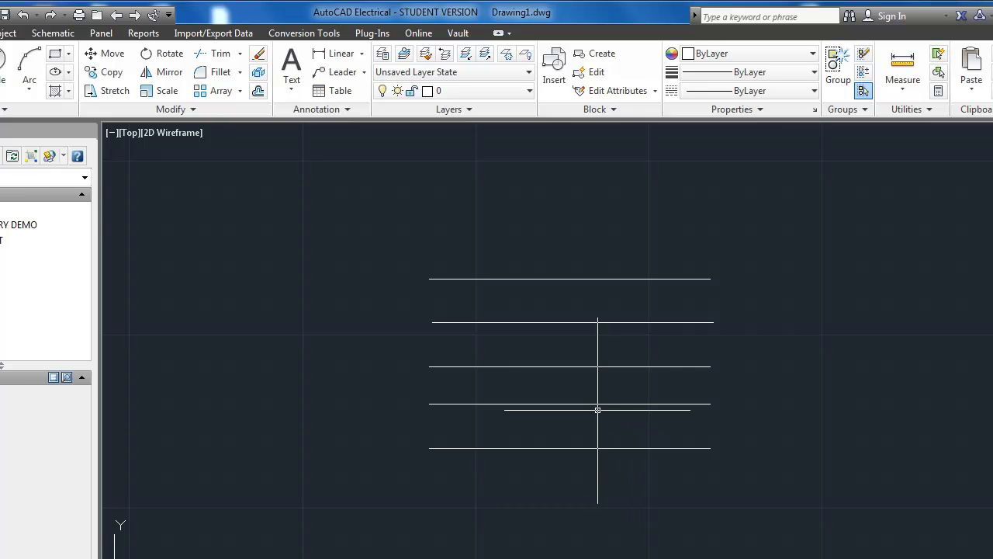
key("ctrl+z")
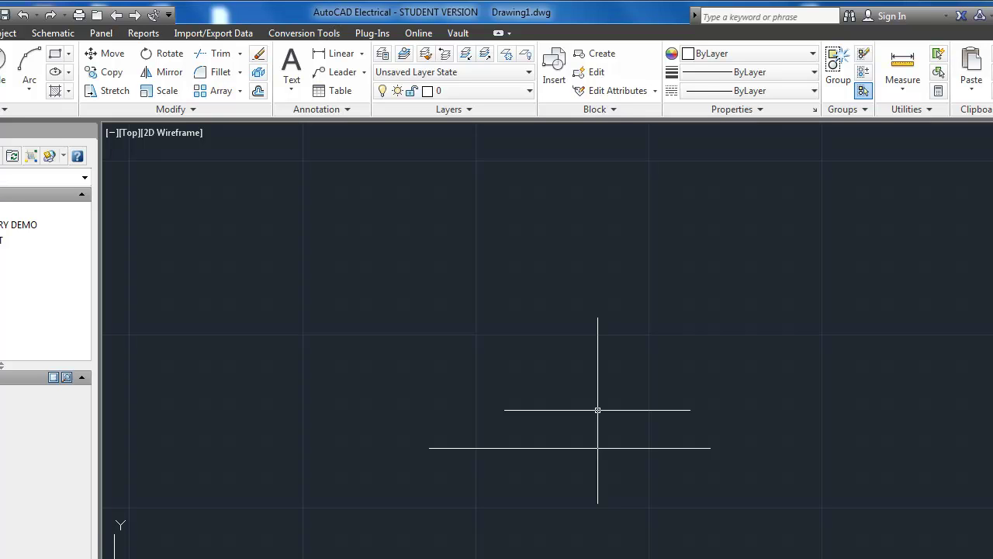
left_click(50, 16)
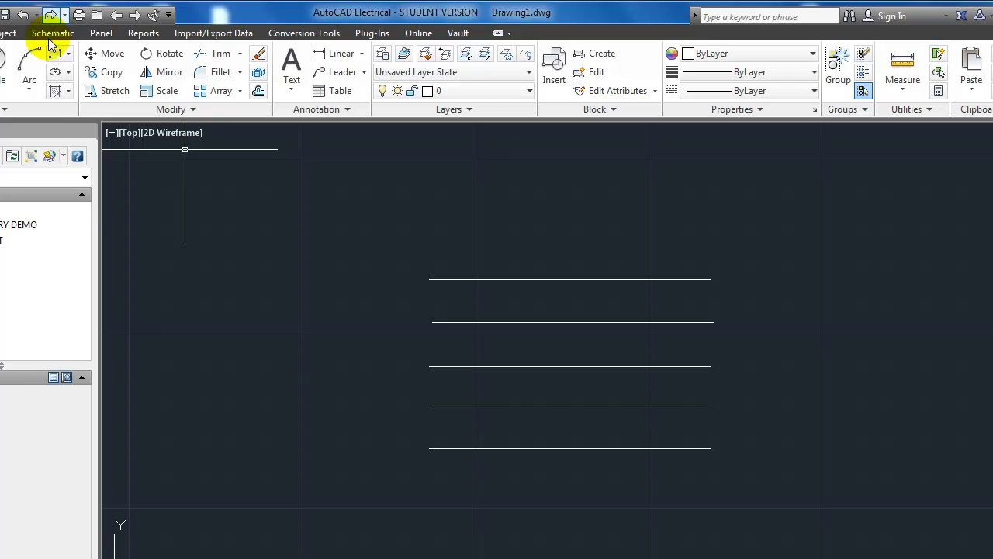